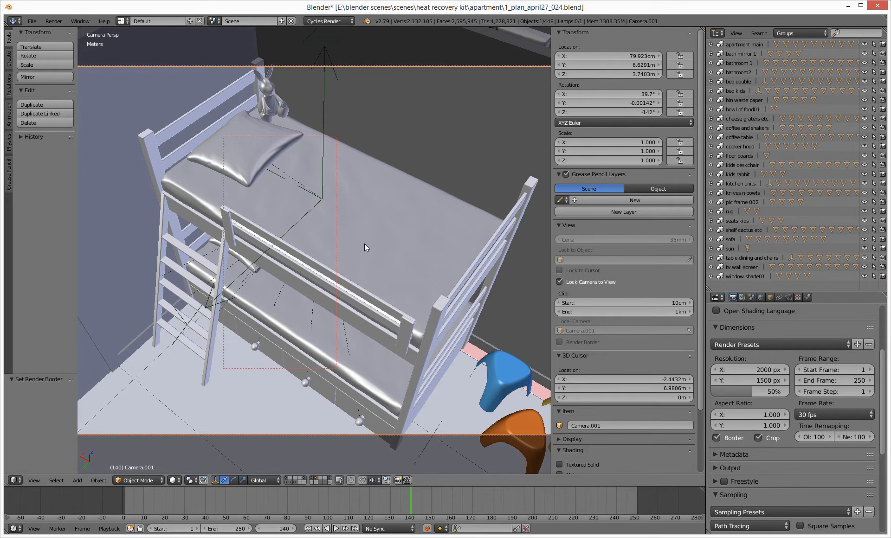
- Leave the camera view, go to frame 141 and show the whole apartment from above in perspective
key(KP_0)
key(KP_5)
scroll(370, 247, down, 2)
shift+middle_drag(367, 257, 434, 270)
scroll(435, 270, down, 4)
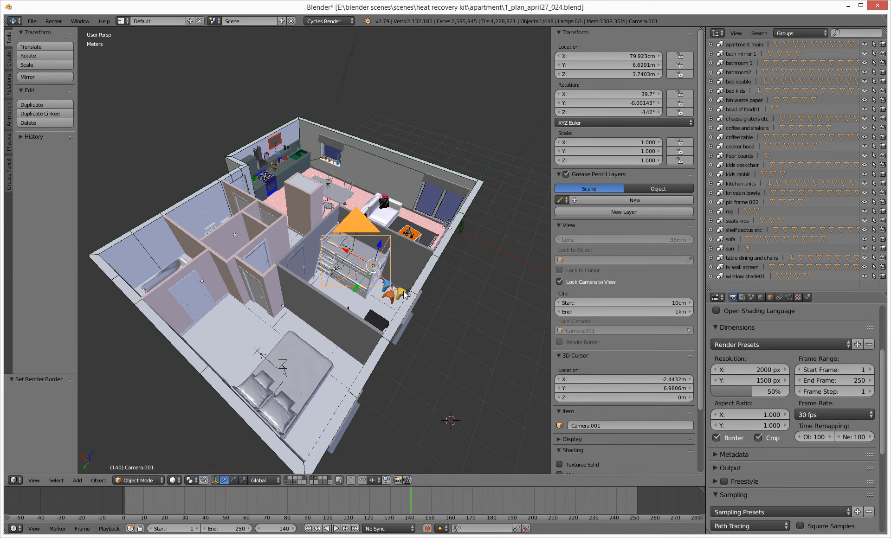
key(Right)
middle_drag(358, 318, 316, 310)
scroll(310, 309, up, 3)
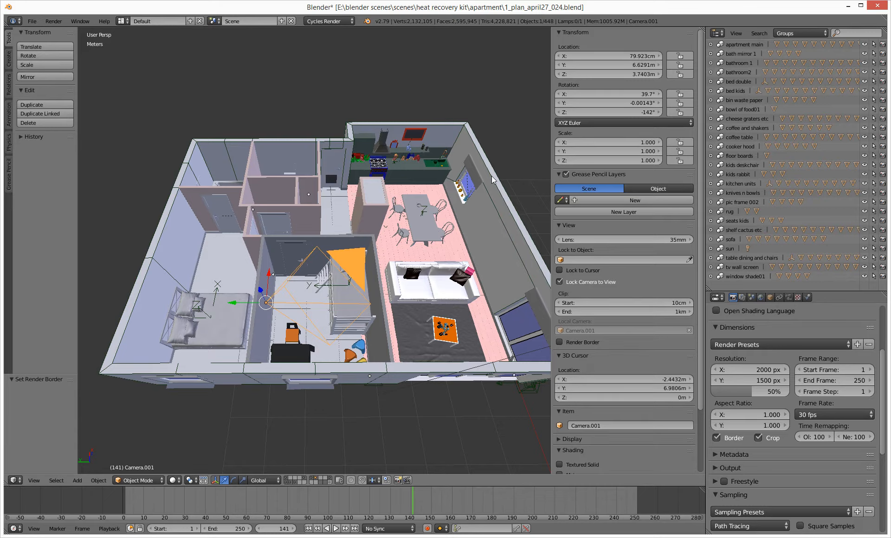
- Hide the groups from kitchen units down to shelf cactus etc in the viewport
click(864, 184)
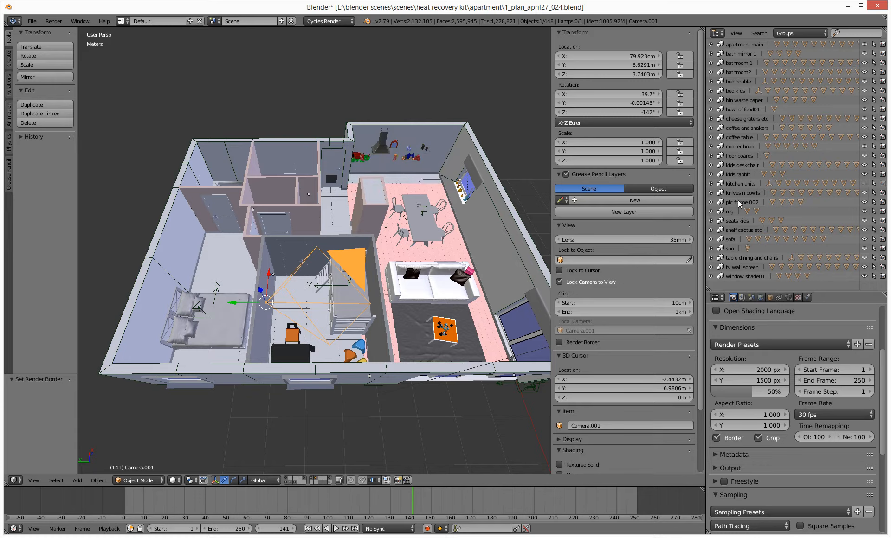
click(864, 193)
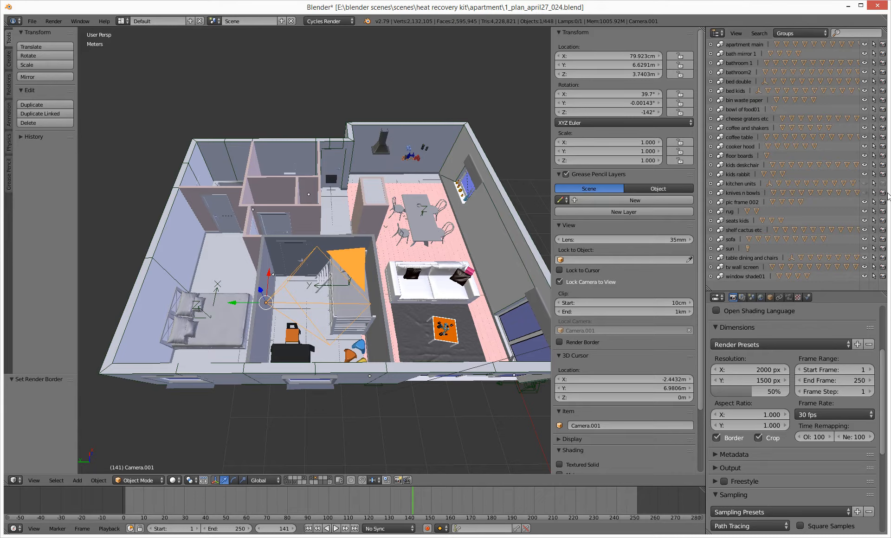
click(863, 203)
click(864, 211)
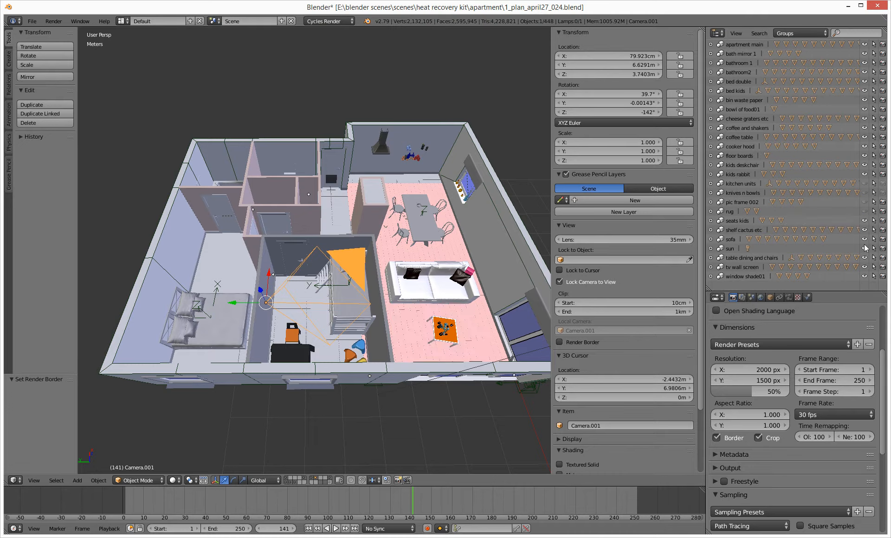
click(864, 221)
click(865, 183)
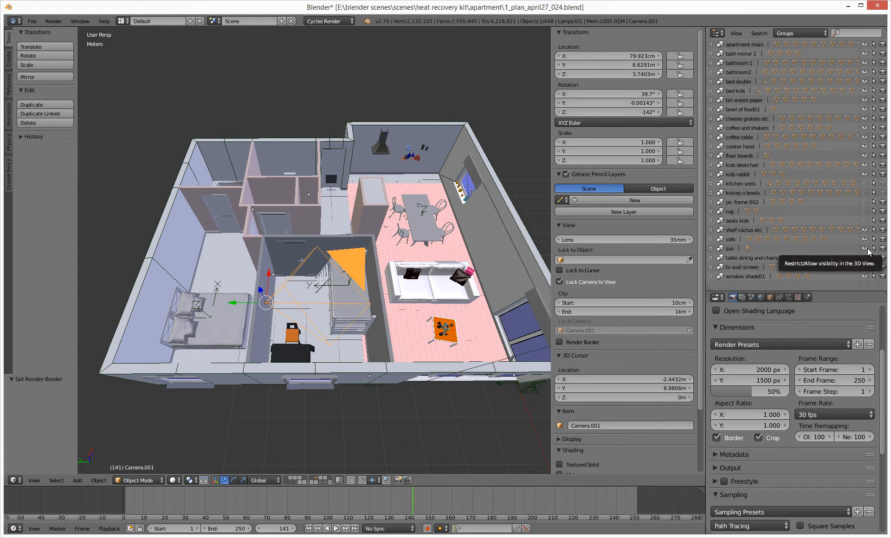
click(865, 230)
- Try excluding the same groups from rendering, and restore their viewport and render visibility
click(883, 221)
click(883, 211)
click(882, 202)
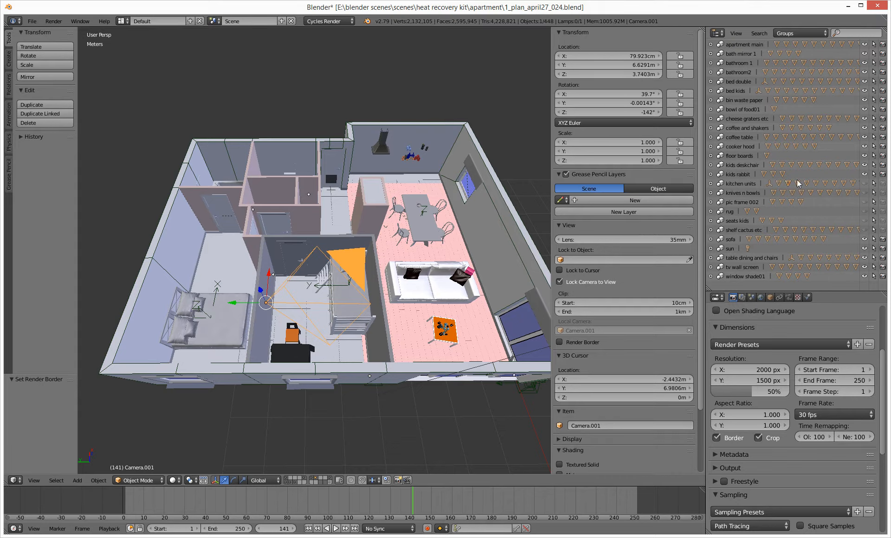
click(864, 230)
drag(865, 221, 882, 231)
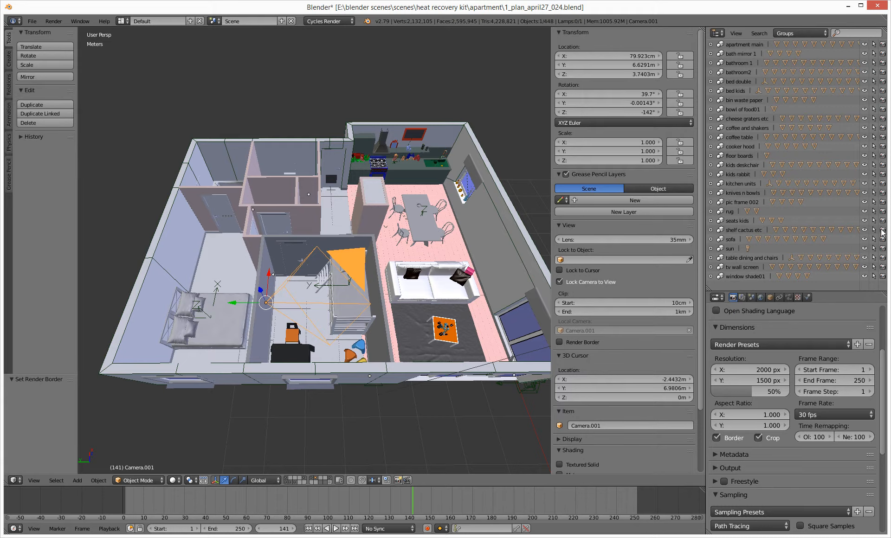
- Limit the visible scene layers to those holding the apartment shell, the bedroom furniture and the sun lamp
click(742, 299)
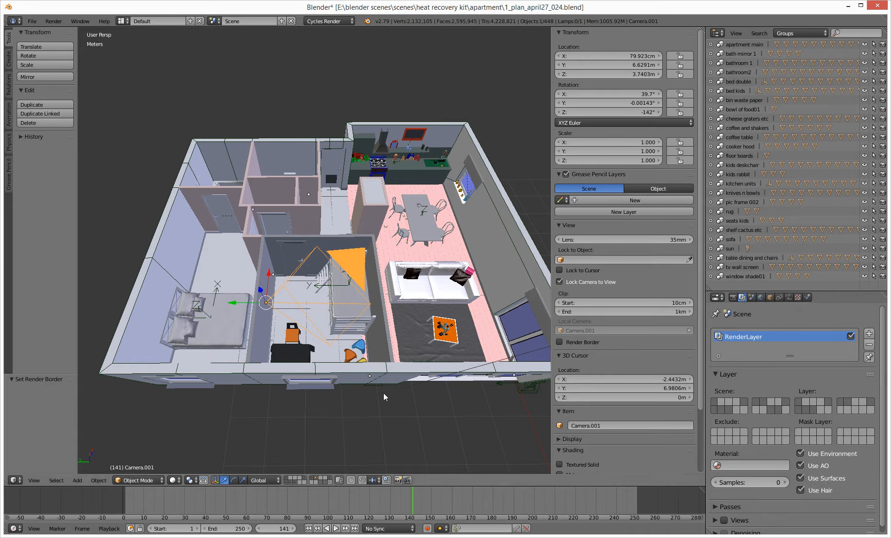
click(763, 403)
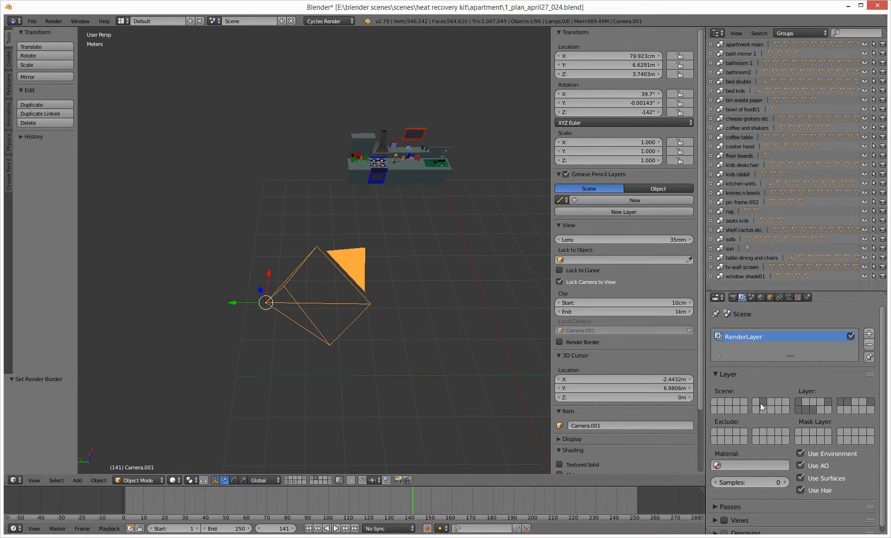
click(715, 402)
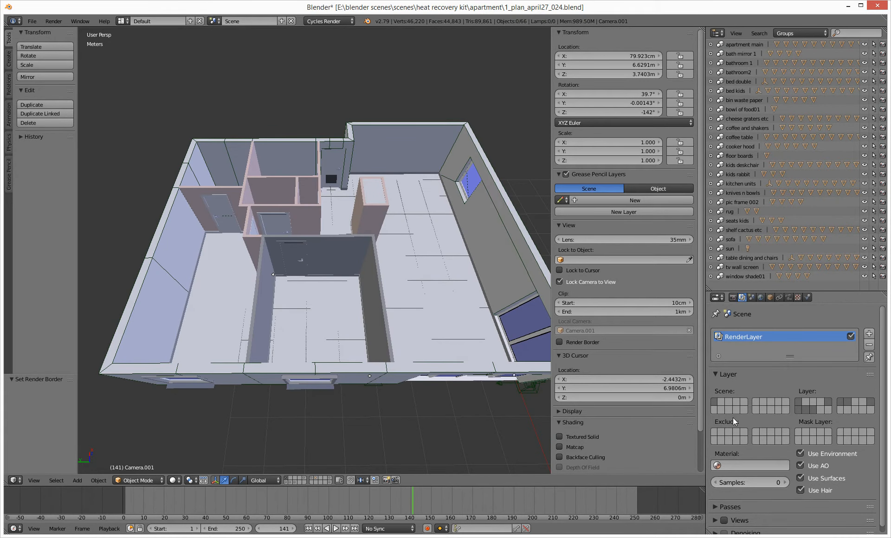
shift+click(756, 402)
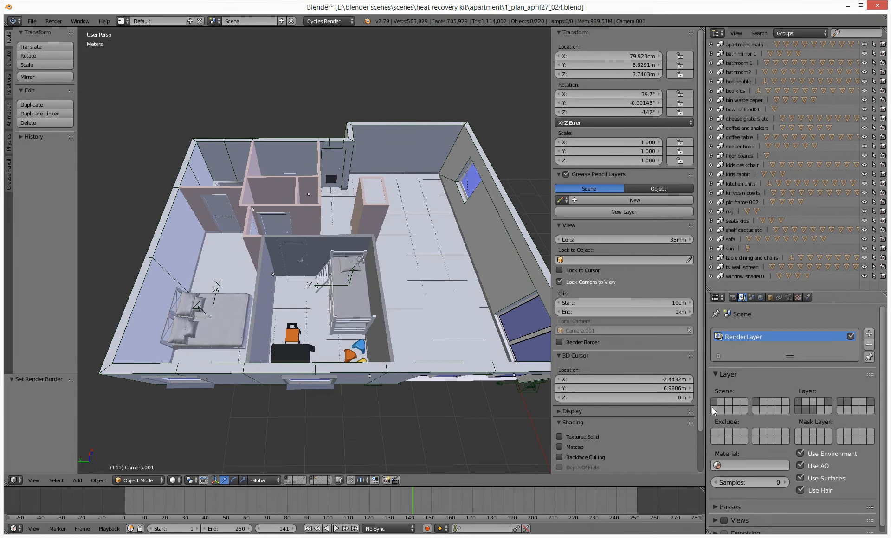
shift+click(785, 401)
- Preview the apartment in Rendered viewport shading and toggle the sun group's visibility off and on
click(172, 482)
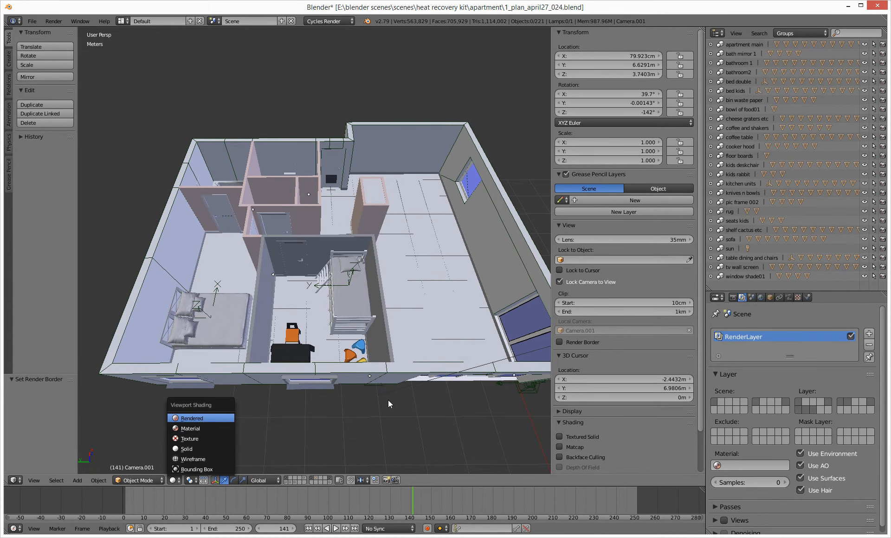
key(Return)
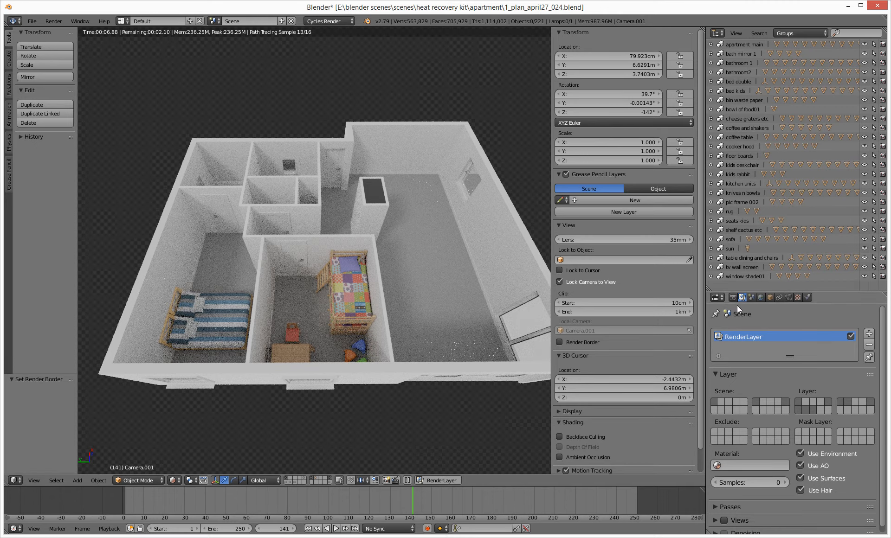
click(864, 248)
click(864, 249)
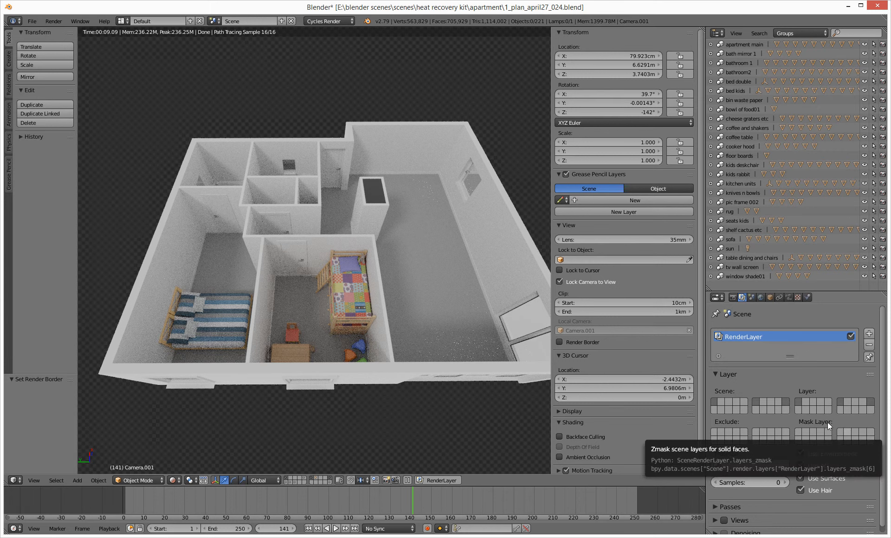
- Go back to the render settings, set the viewport shading to Solid and look through the camera at the bunk bed
click(732, 297)
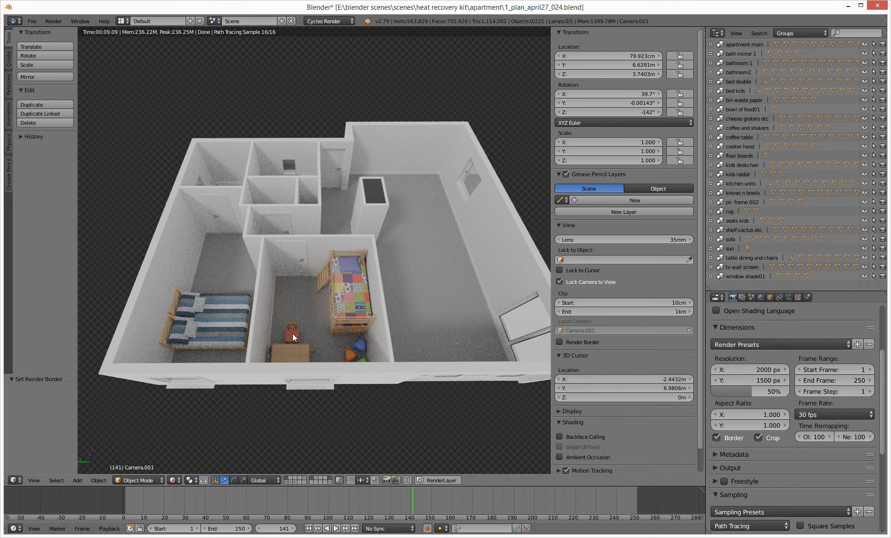
click(173, 480)
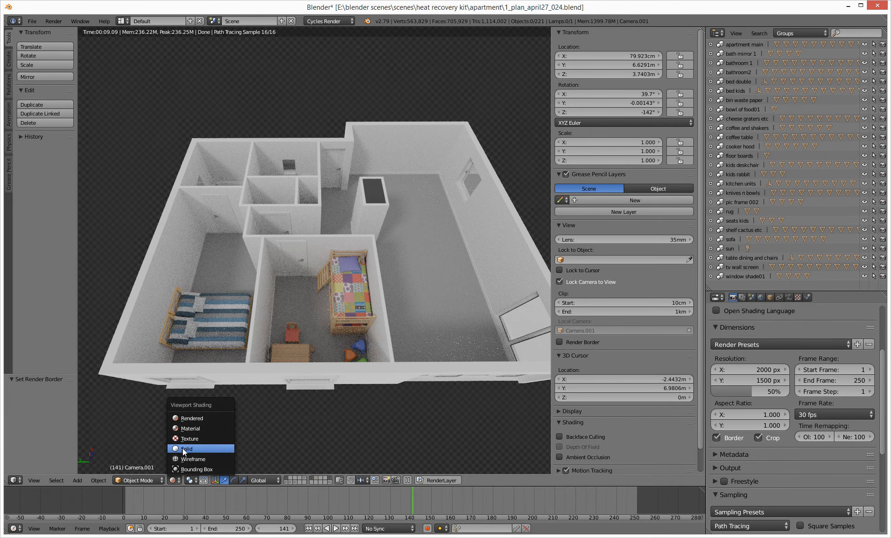
click(200, 448)
key(KP_0)
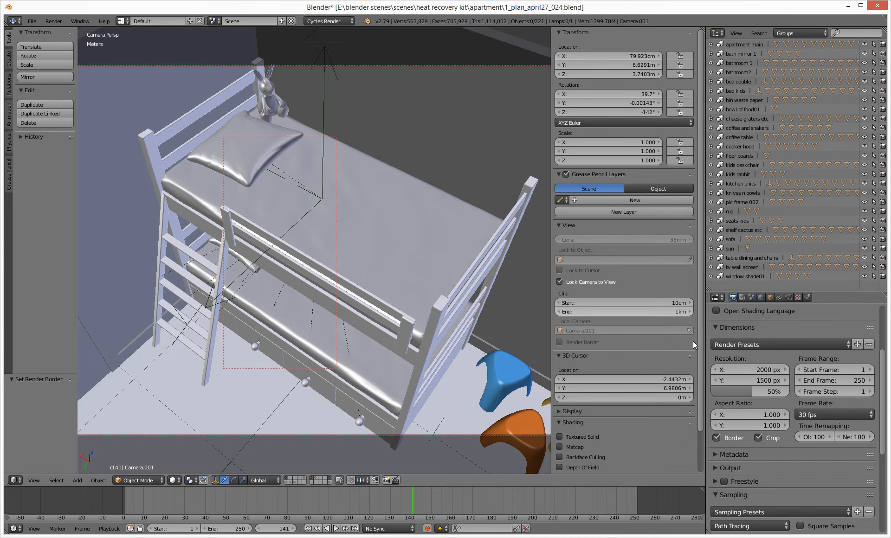
- Disable the Border and Crop options for the render dimensions
scroll(776, 430, down, 5)
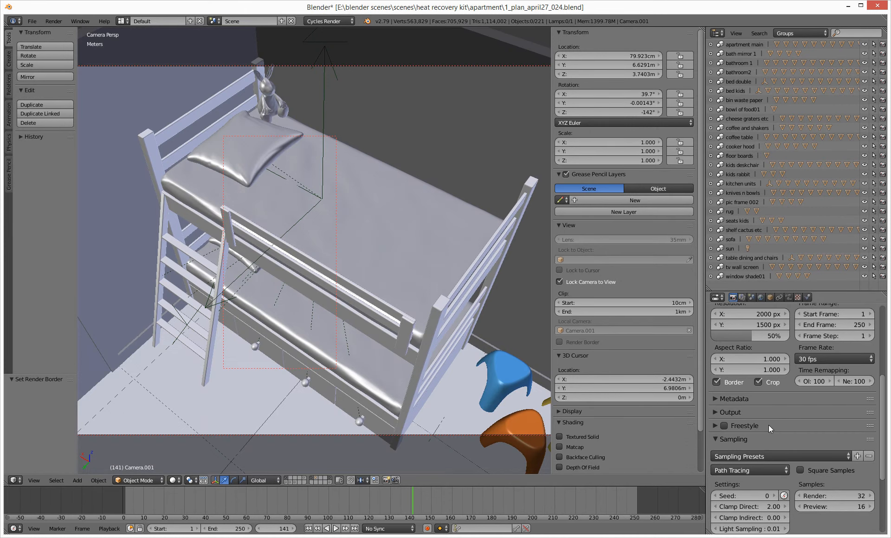
scroll(769, 428, down, 2)
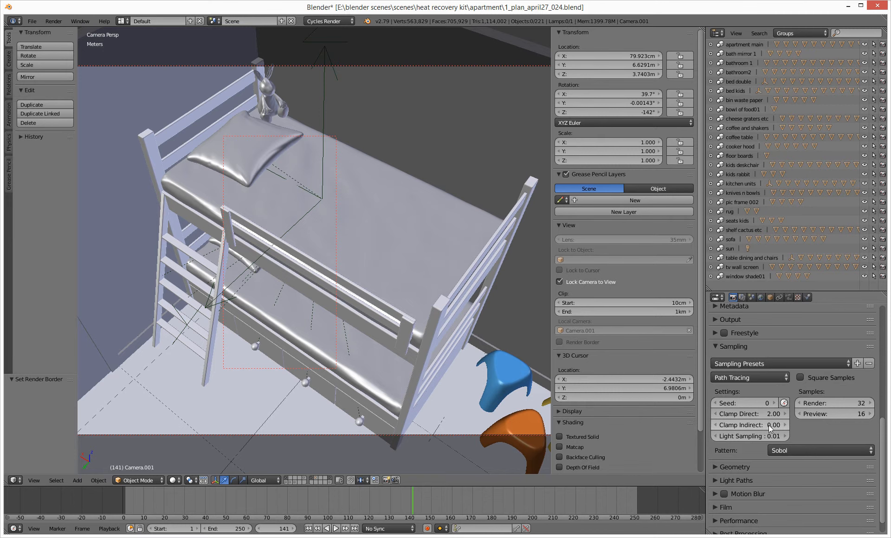
scroll(768, 425, up, 5)
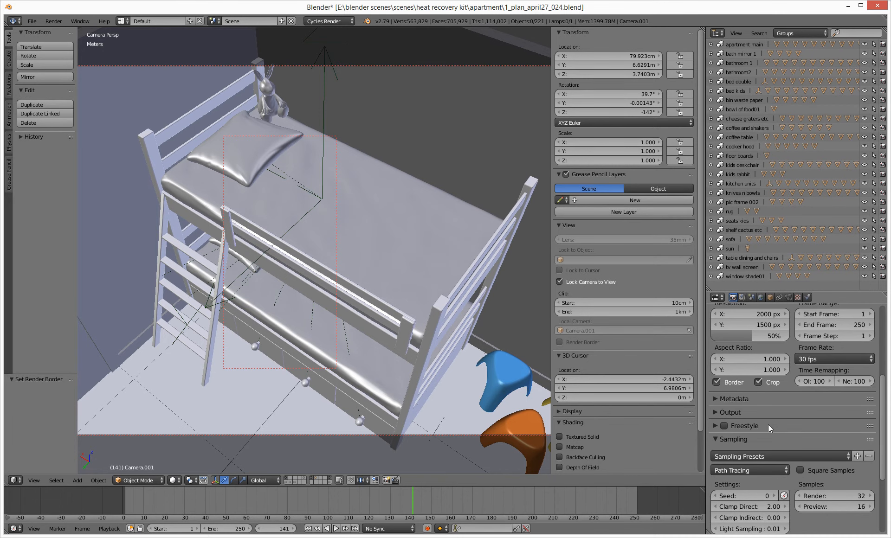
click(719, 384)
click(760, 383)
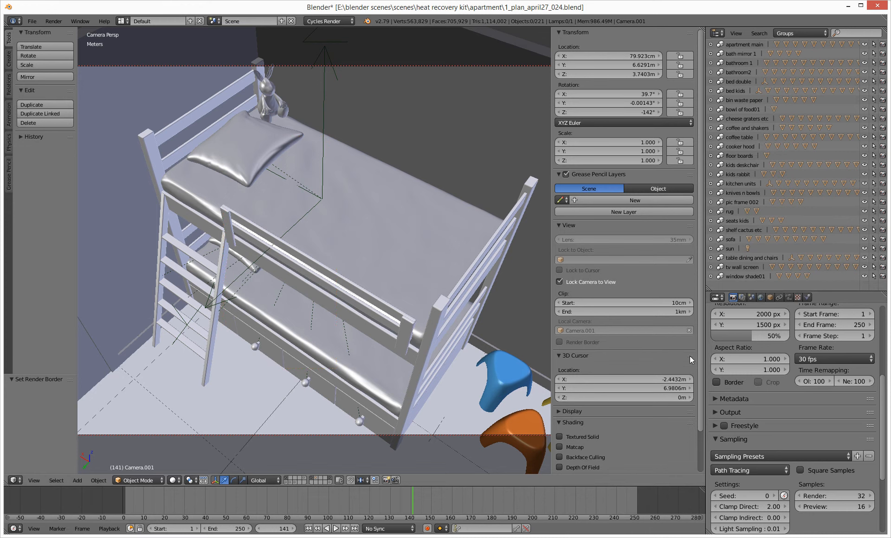
- Render the bunk bed camera view at frame 141 and bring the render window to the front
scroll(769, 339, up, 8)
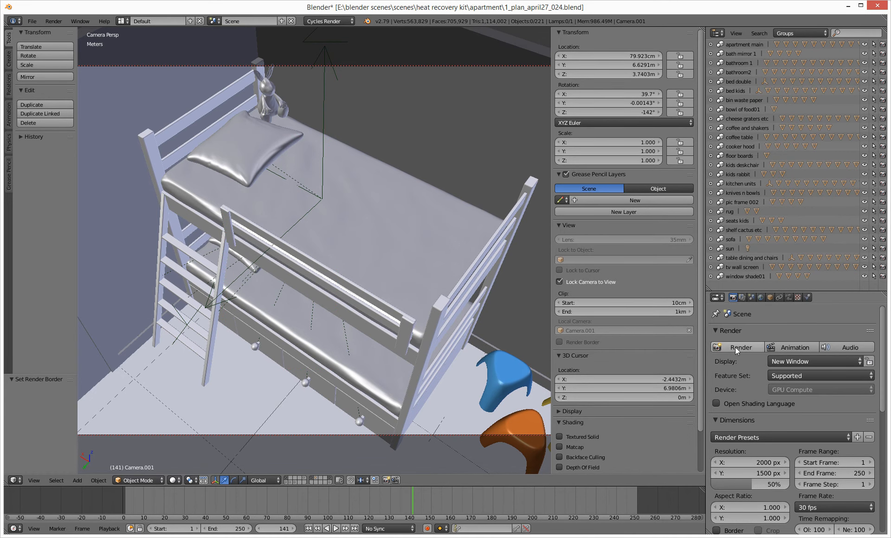
click(731, 347)
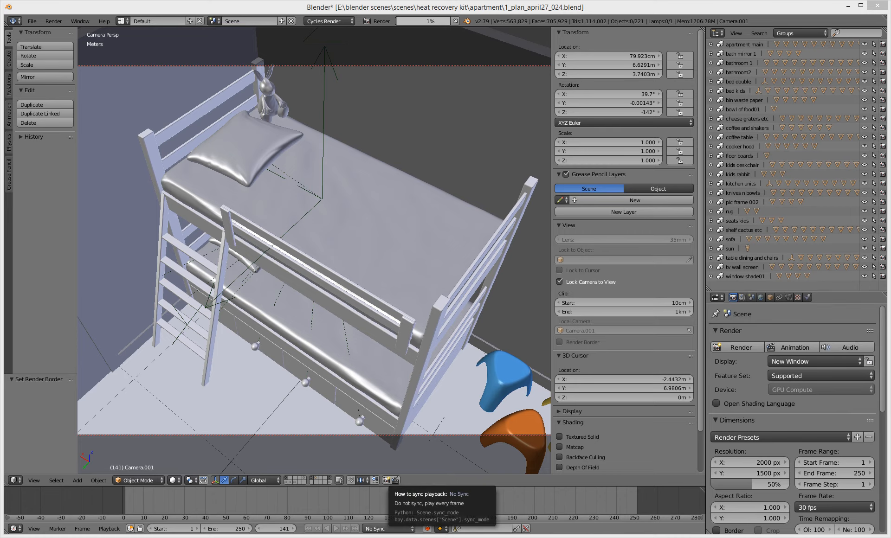
mouse_move(249, 537)
click(287, 501)
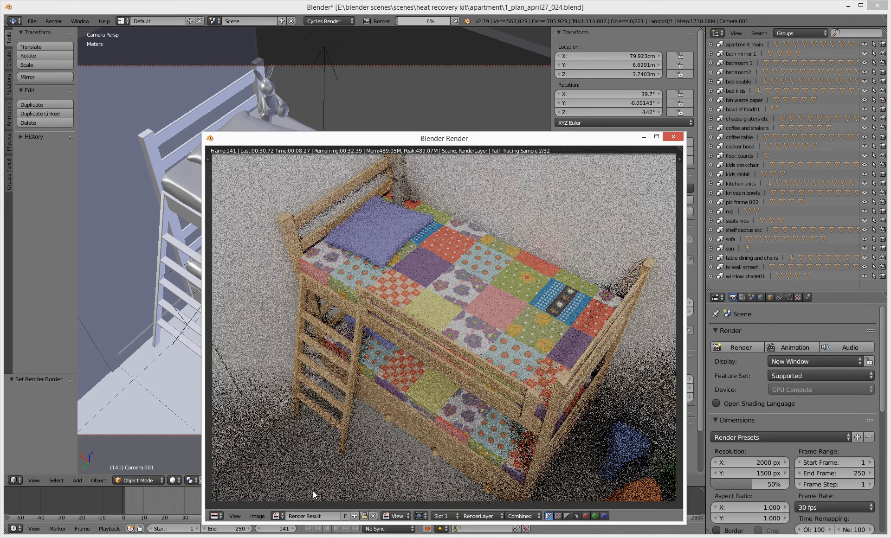
- Reposition the render window to inspect the bunk bed image, and minimize it
drag(465, 143, 378, 87)
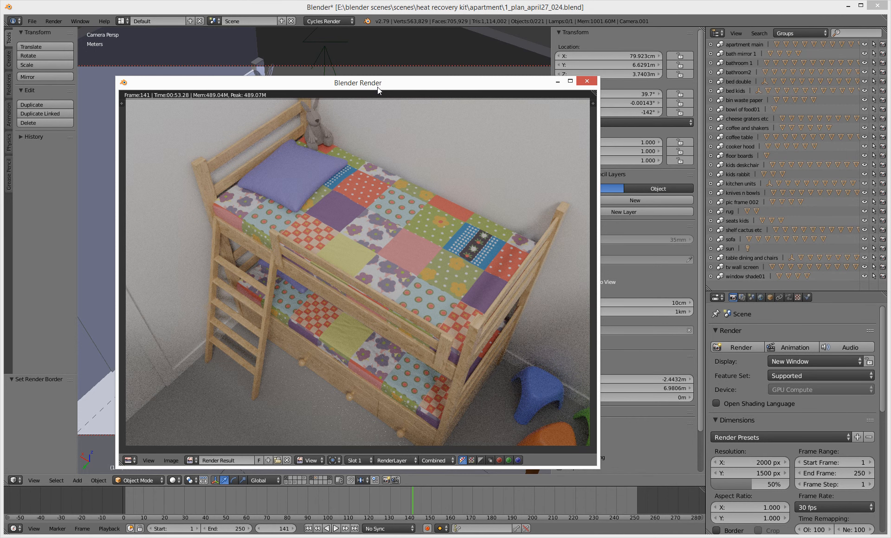
drag(541, 82, 546, 99)
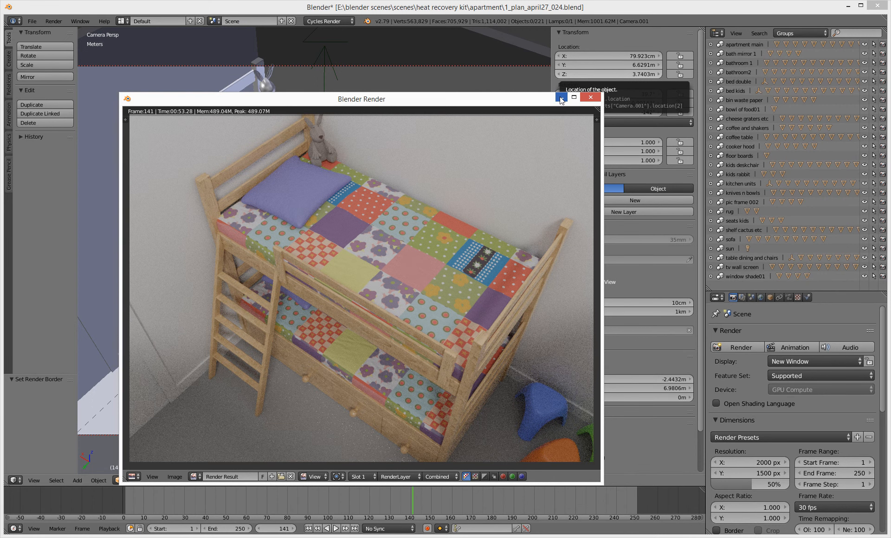
click(561, 98)
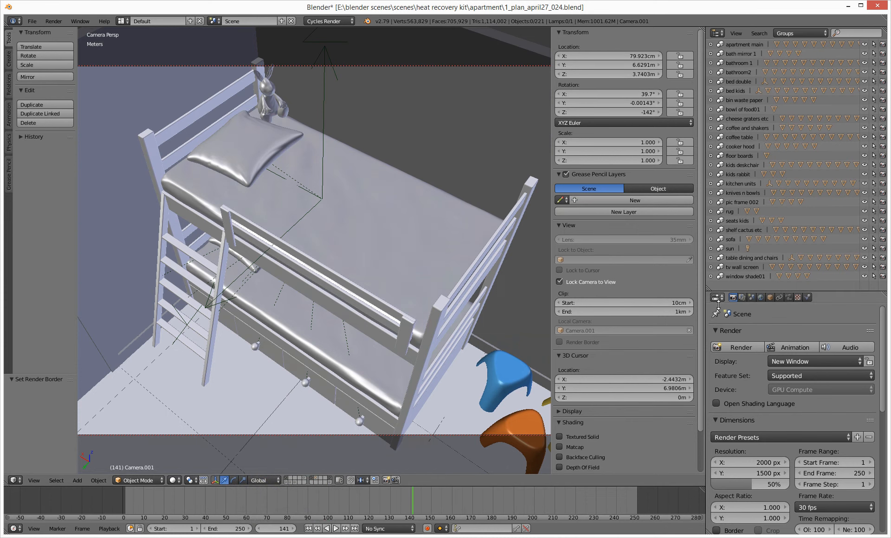
- Expand the Light Paths settings and review them along with the sampling and dimension settings
scroll(761, 362, down, 4)
scroll(758, 363, down, 8)
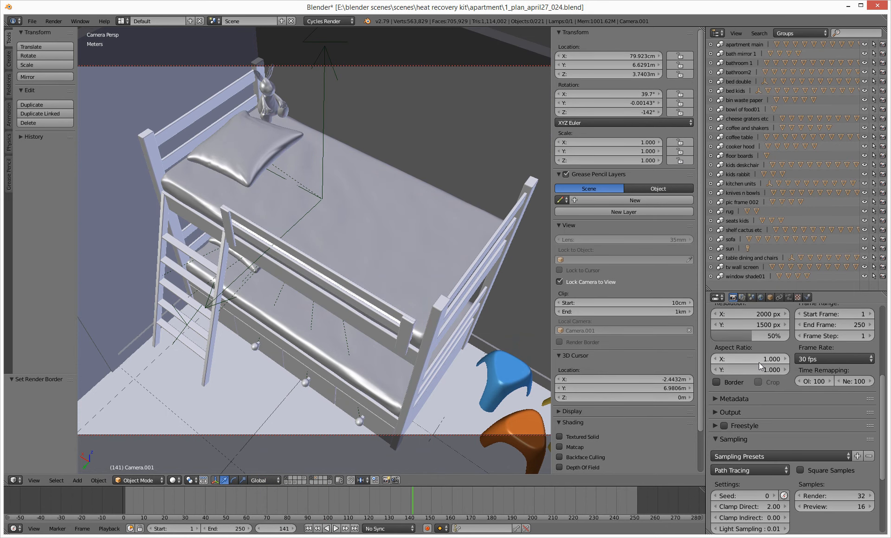
click(730, 499)
scroll(738, 438, down, 6)
scroll(737, 434, down, 2)
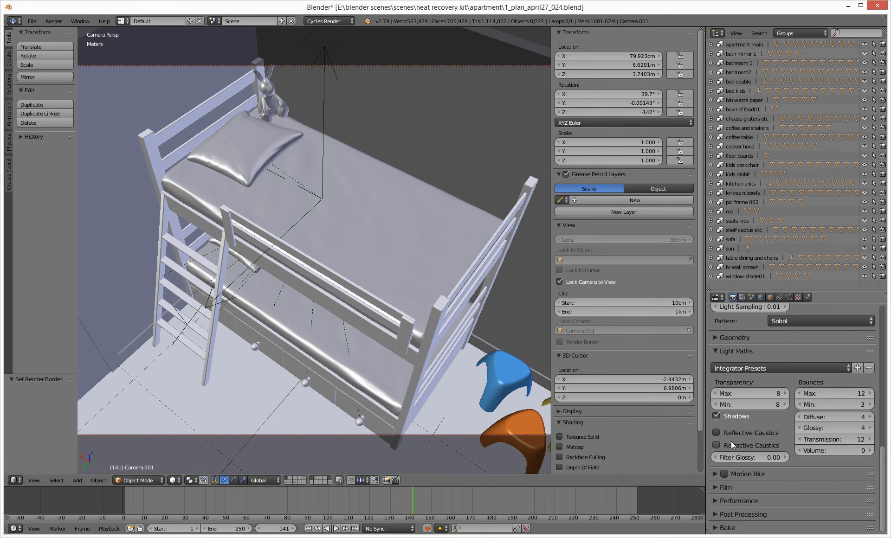
scroll(731, 441, up, 10)
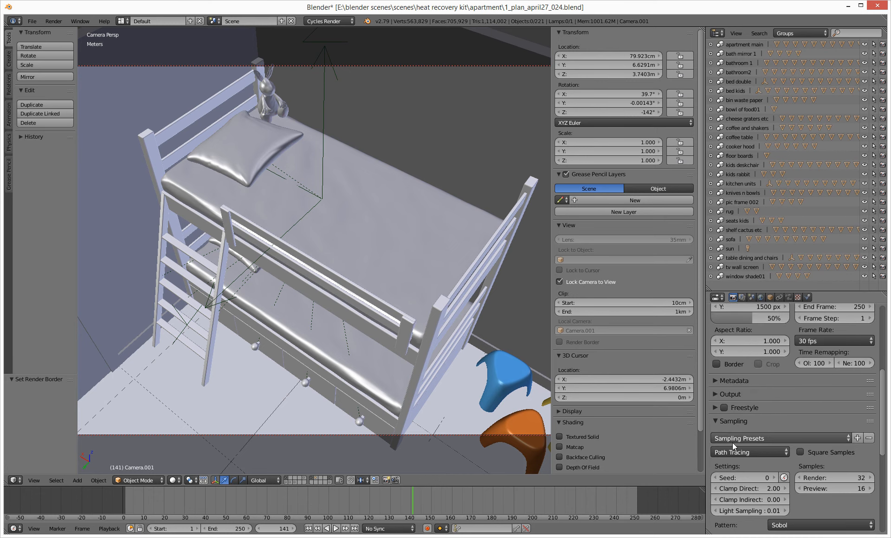
scroll(733, 443, down, 10)
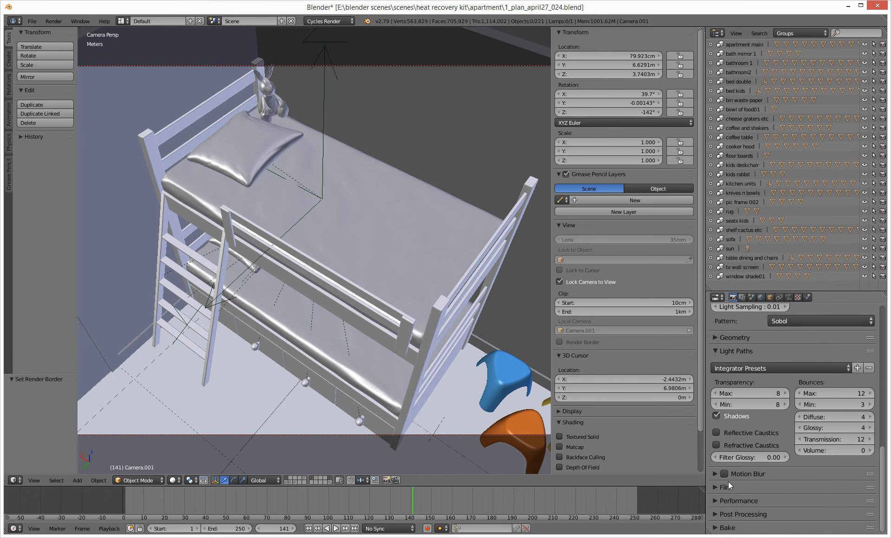
scroll(756, 424, up, 10)
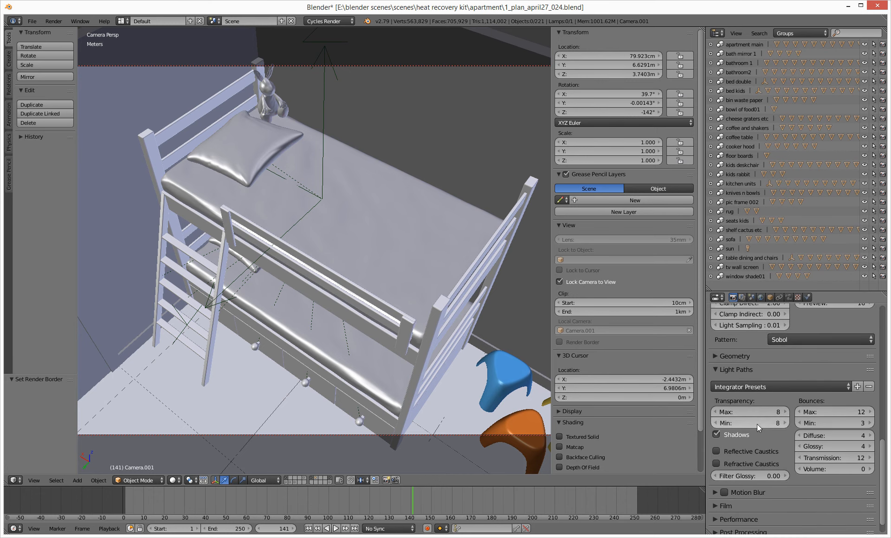
scroll(759, 430, up, 8)
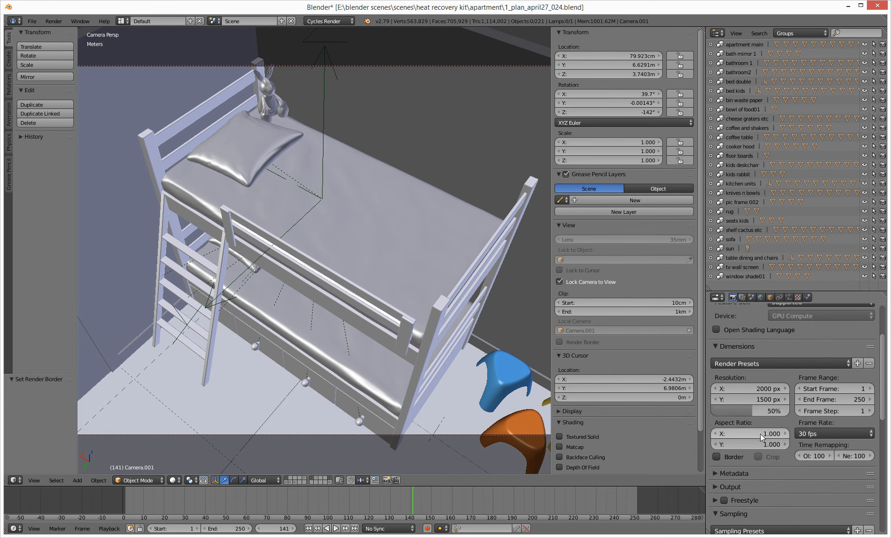